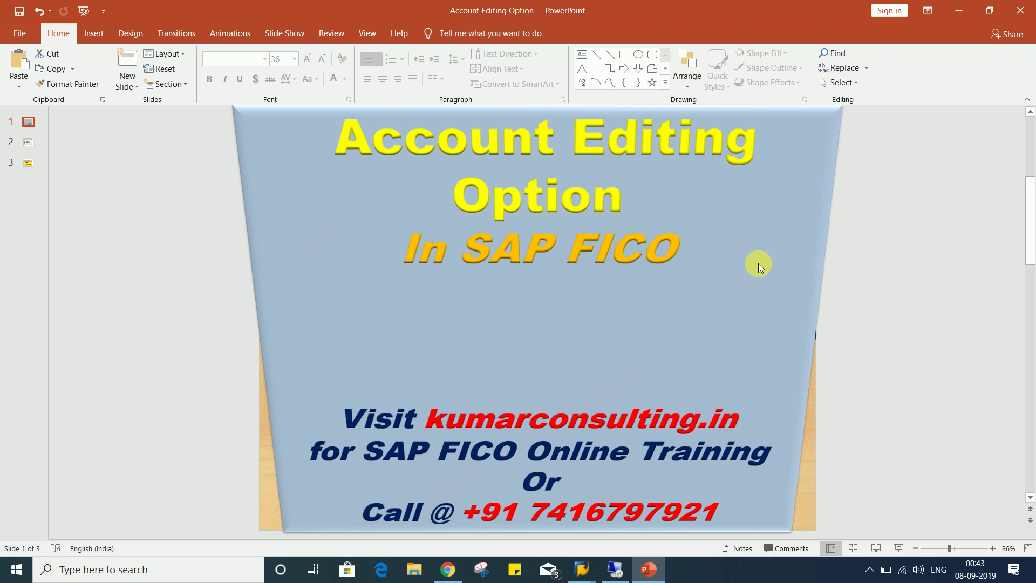
Display slide 2, which asks whether transactions should be posted only in local currency
click(28, 142)
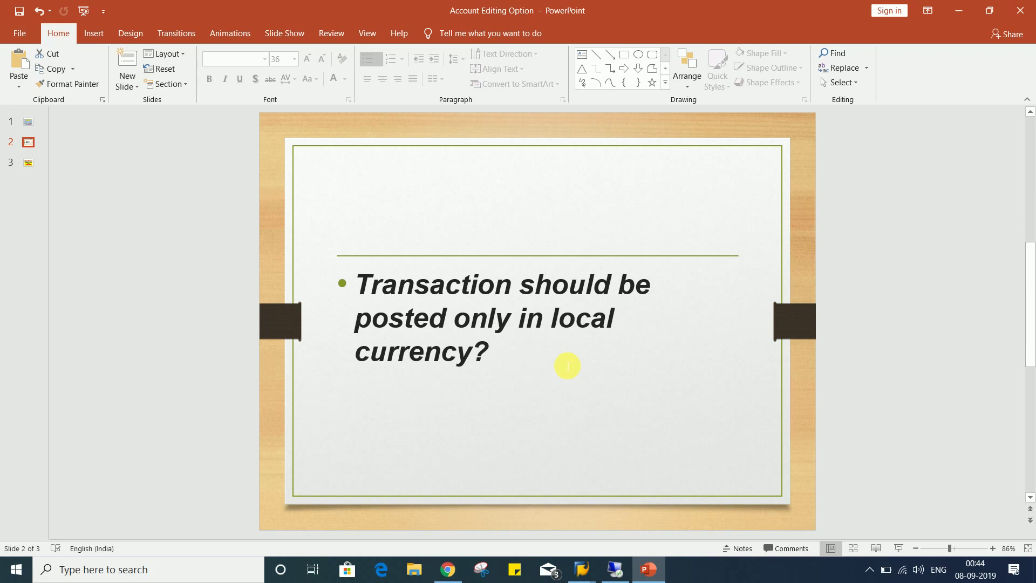
Go back to slide 1, the 'Account Editing Option in SAP FICO' title slide
click(28, 124)
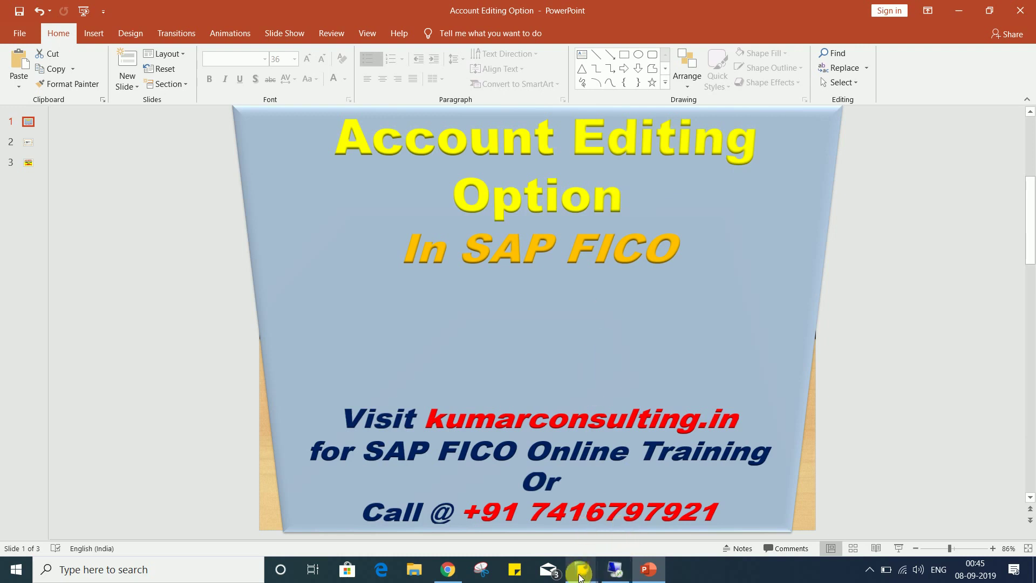
Bring SAP Easy Access forward and start transaction FB60
mouse_move(579, 576)
click(601, 525)
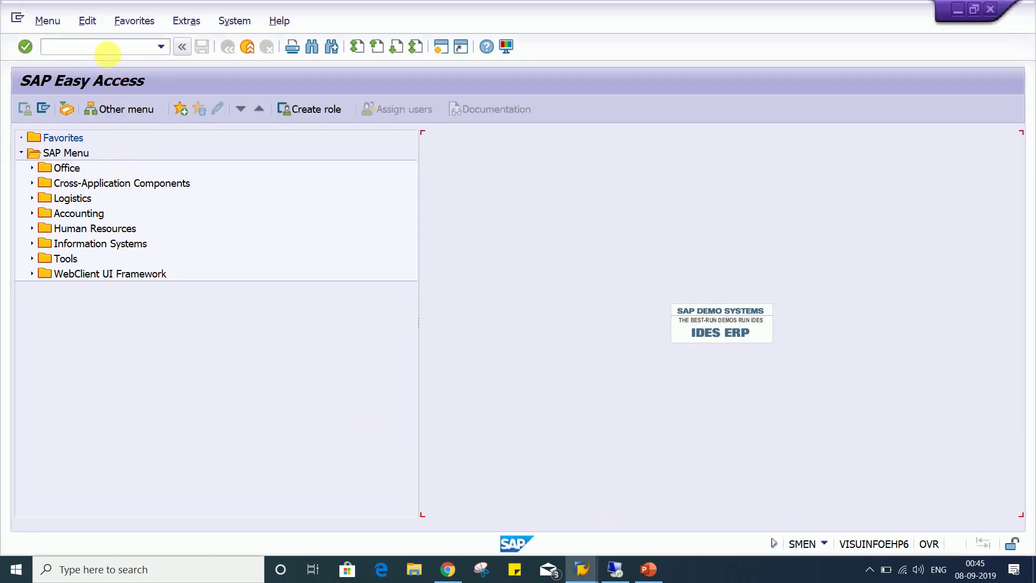
click(108, 54)
text(F)
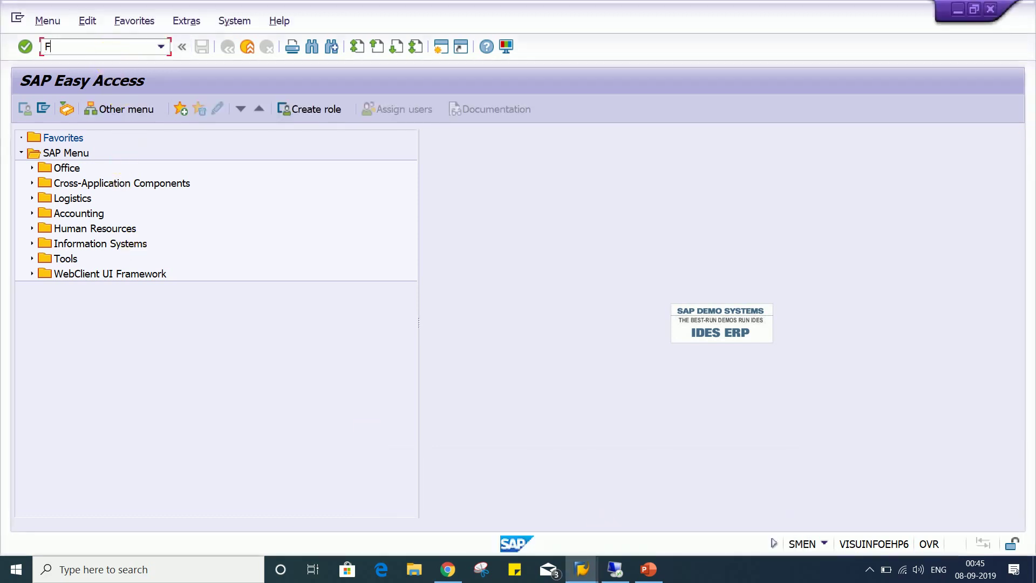
text(B60)
key(Return)
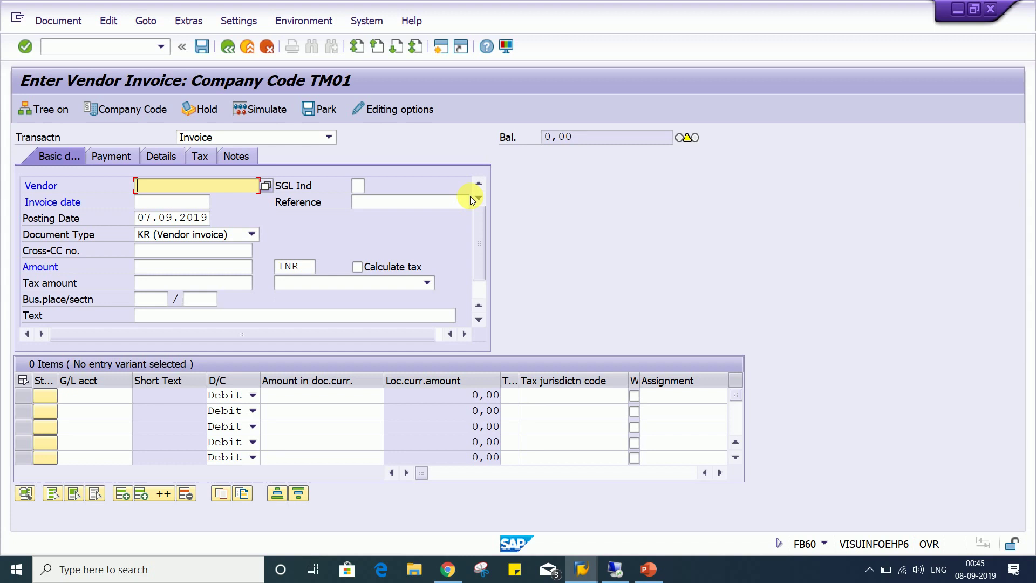
Fill the invoice header: vendor 100382, date 07.09.2019, amount 1000, currency USD
click(219, 191)
click(218, 192)
click(208, 202)
click(169, 204)
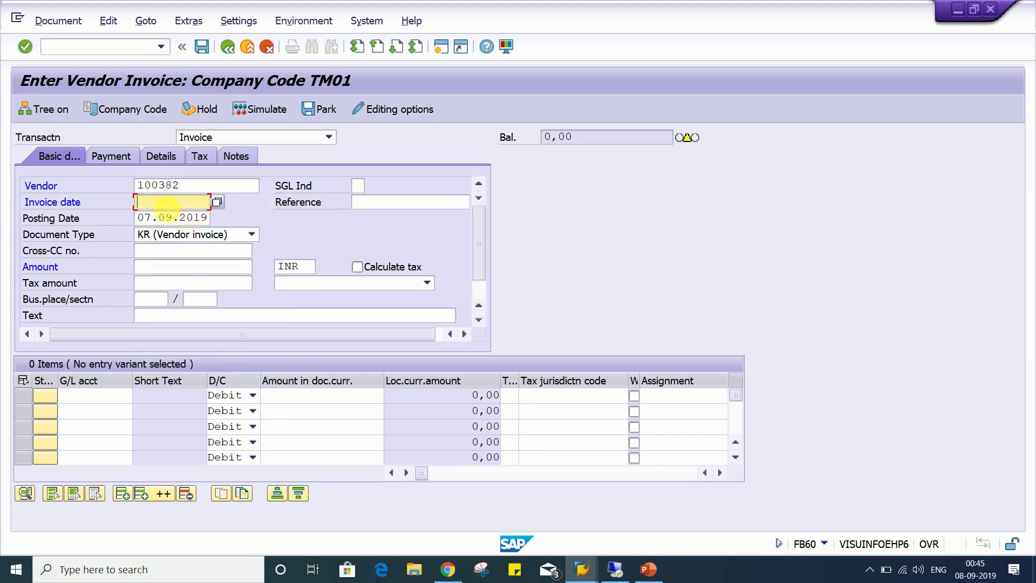
click(171, 215)
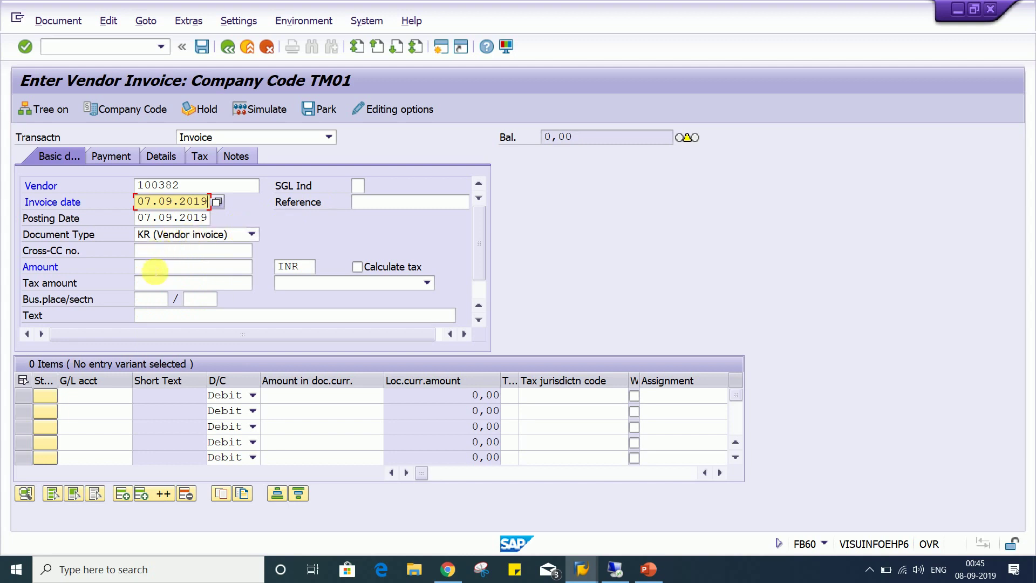
click(155, 271)
text(1000)
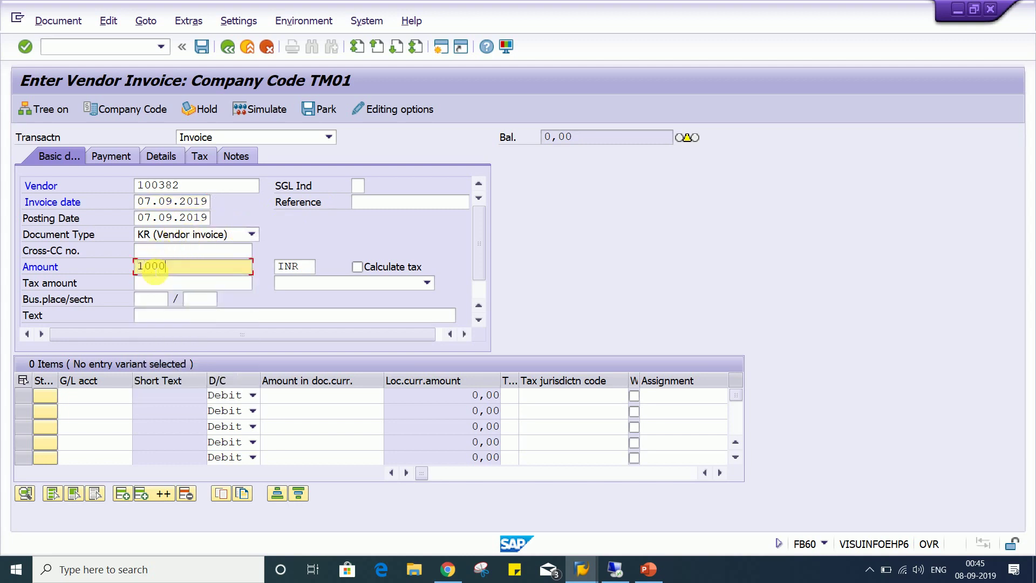
key(Tab)
key(Delete)
key(Delete)
key(Delete)
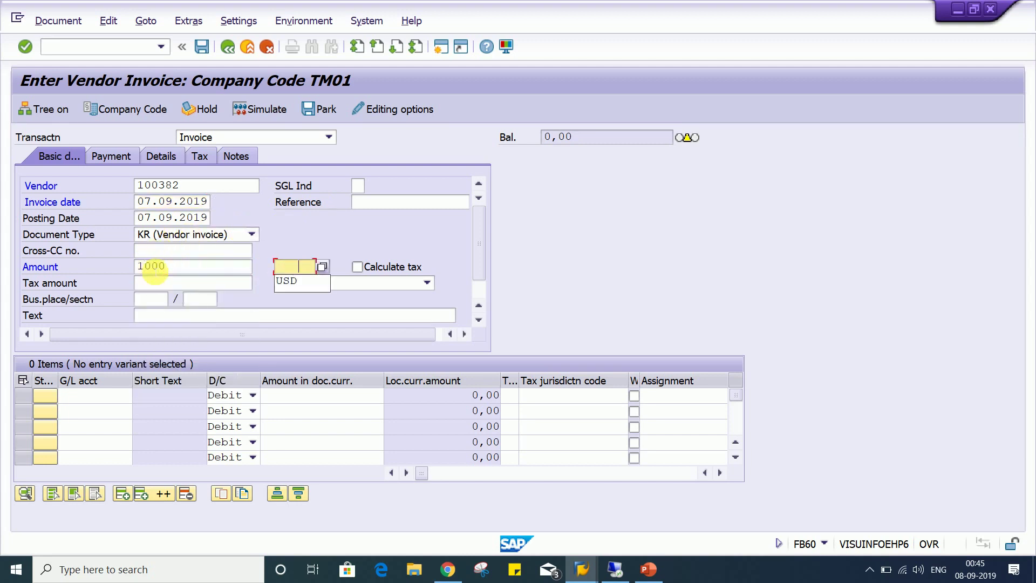
key(Down)
key(Return)
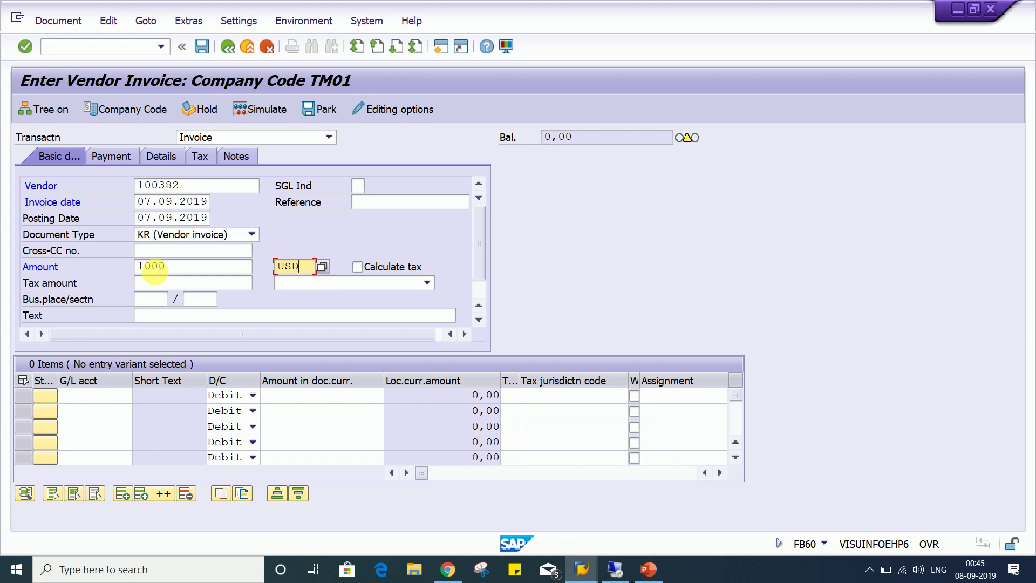
Add a G/L account 4000 line for 1000 and post the invoice
key(Return)
key(Delete)
key(Down)
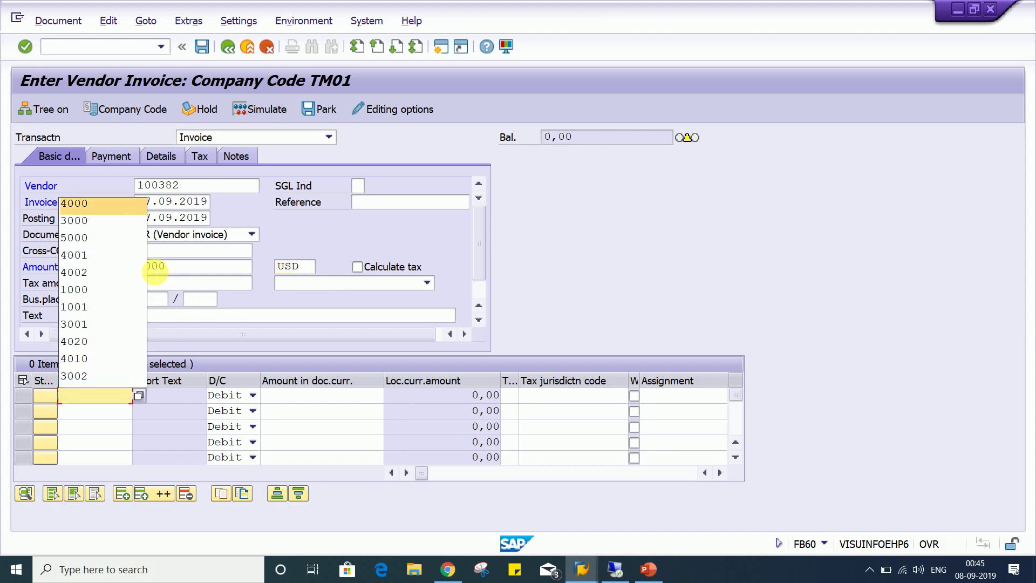
key(Return)
key(Tab)
key(Tab)
key(Delete)
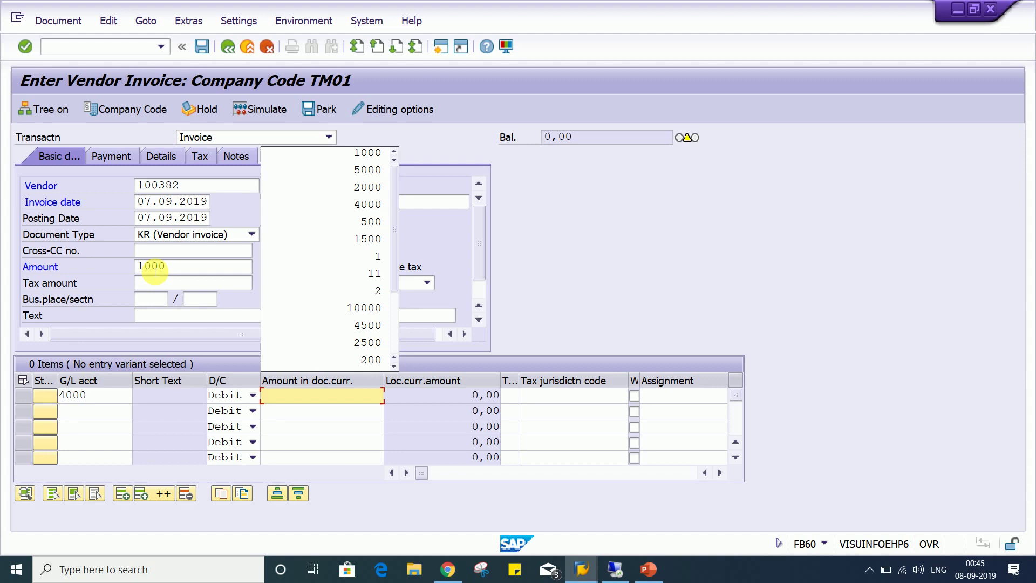
key(Down)
key(Return)
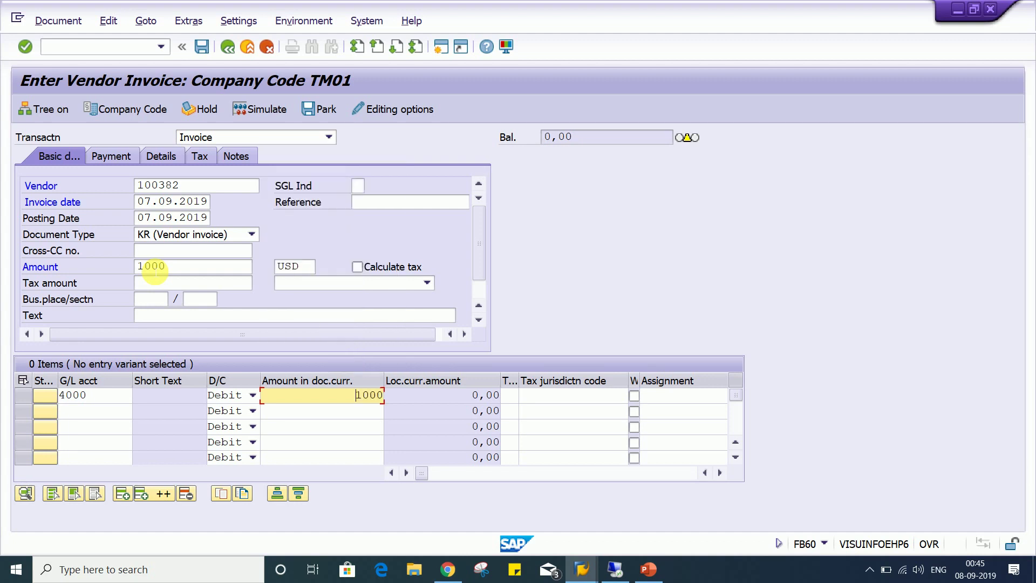
key(Return)
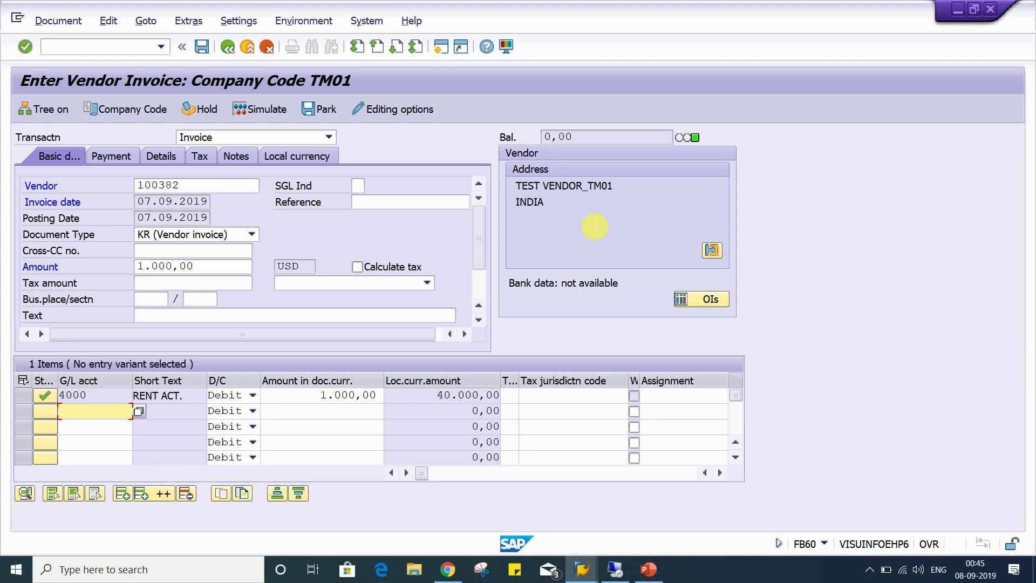
click(206, 51)
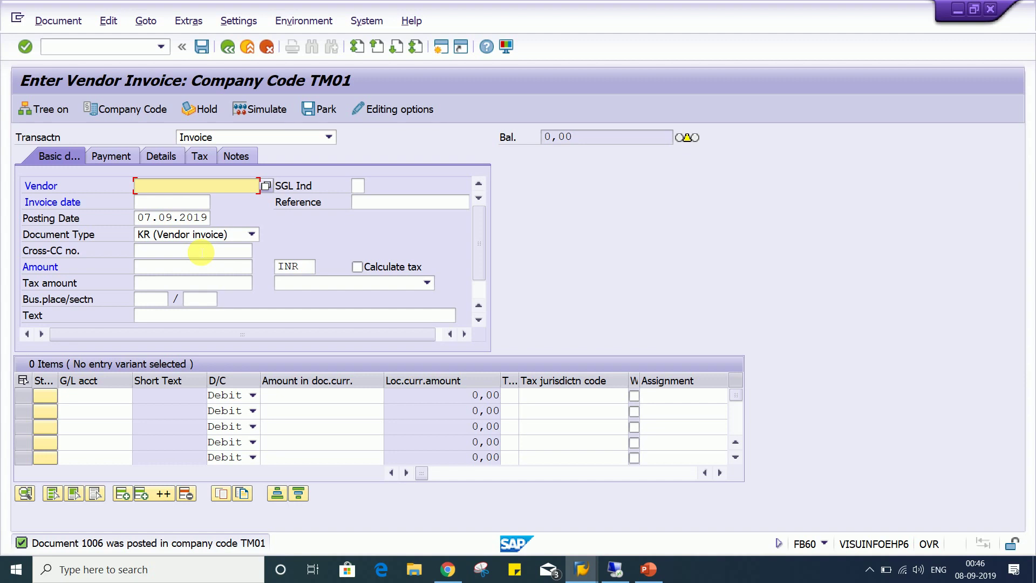
After document 1006 posts, open the accounting editing options from the invoice screen
click(417, 111)
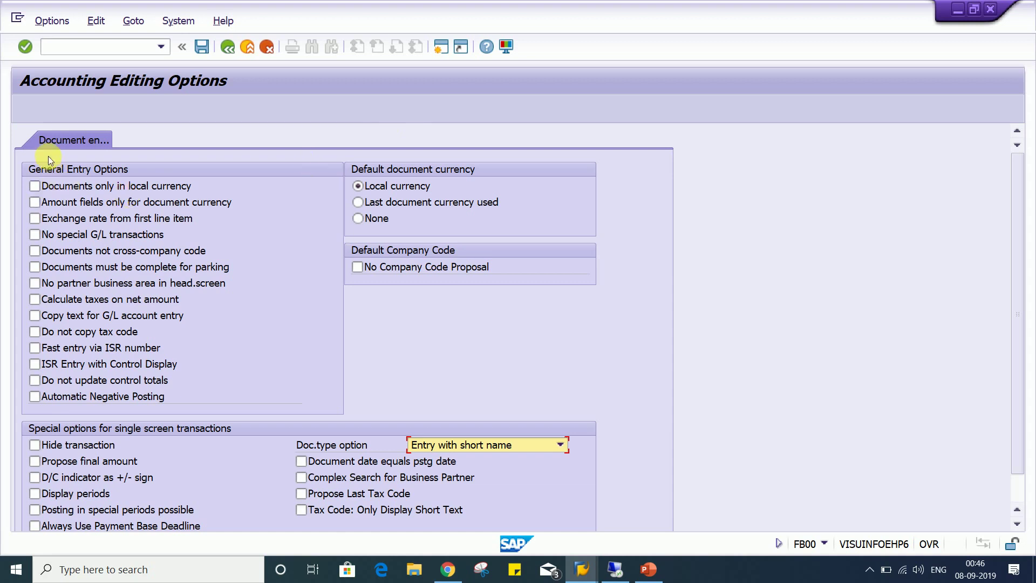
Tick 'Documents only in local currency', save it to the user master, and go back
click(49, 187)
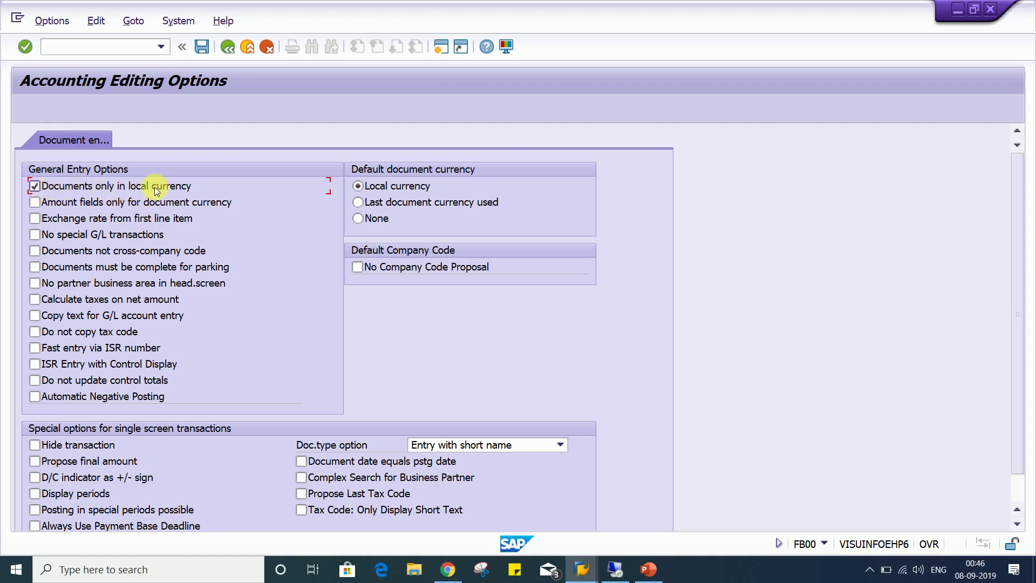
click(203, 48)
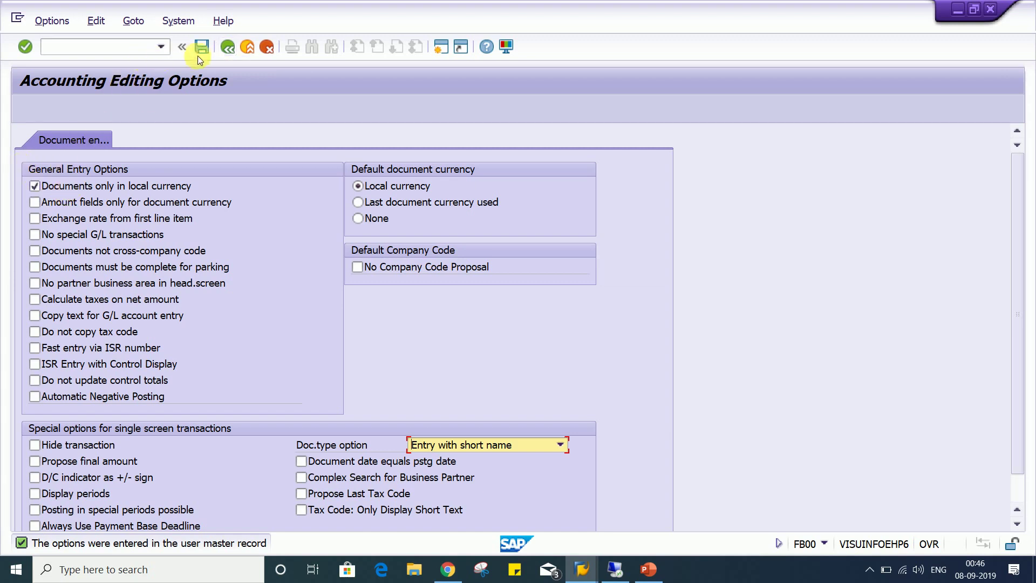
click(229, 48)
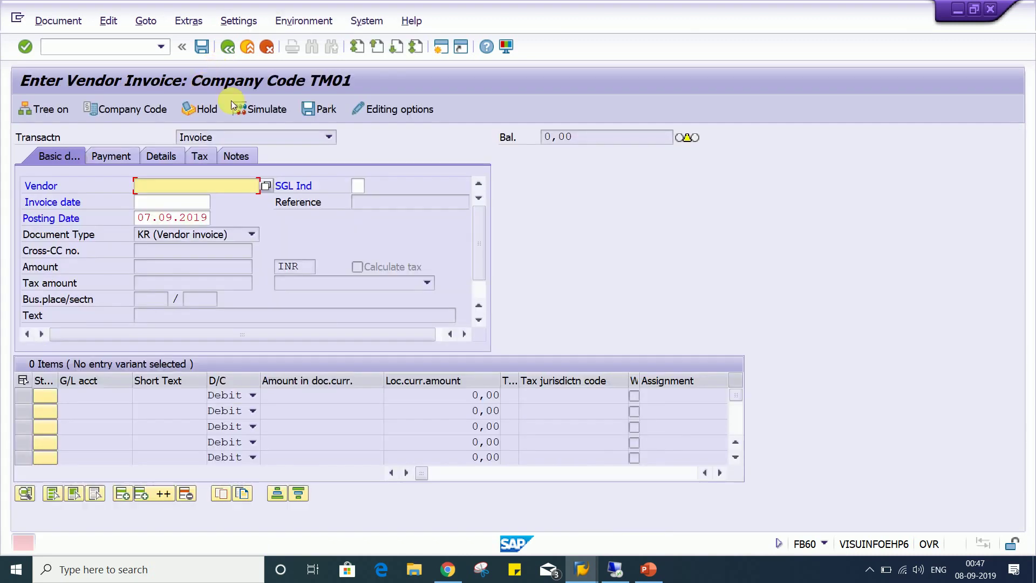
Restart vendor invoice entry from scratch with /NFB60
click(233, 106)
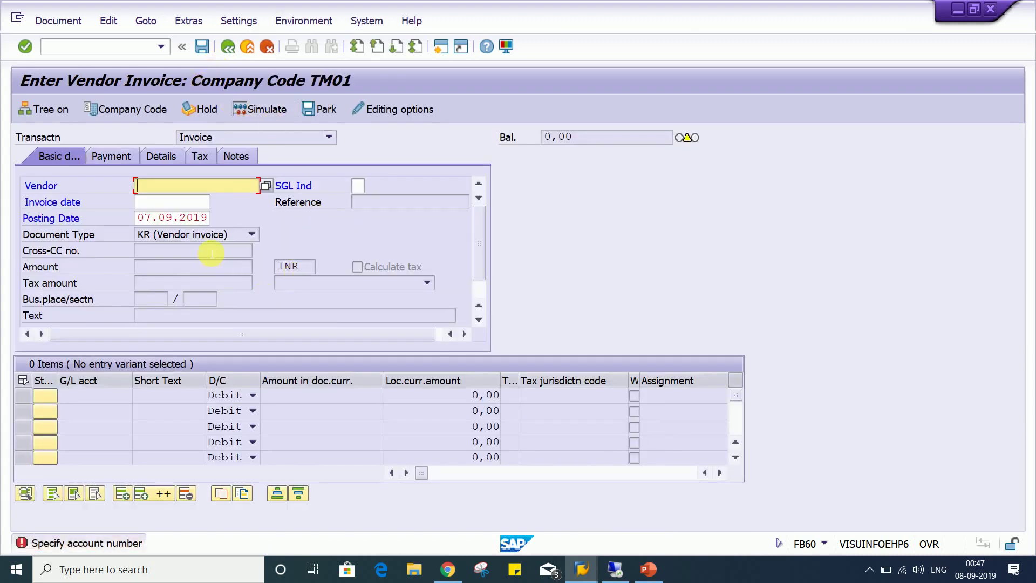
click(161, 49)
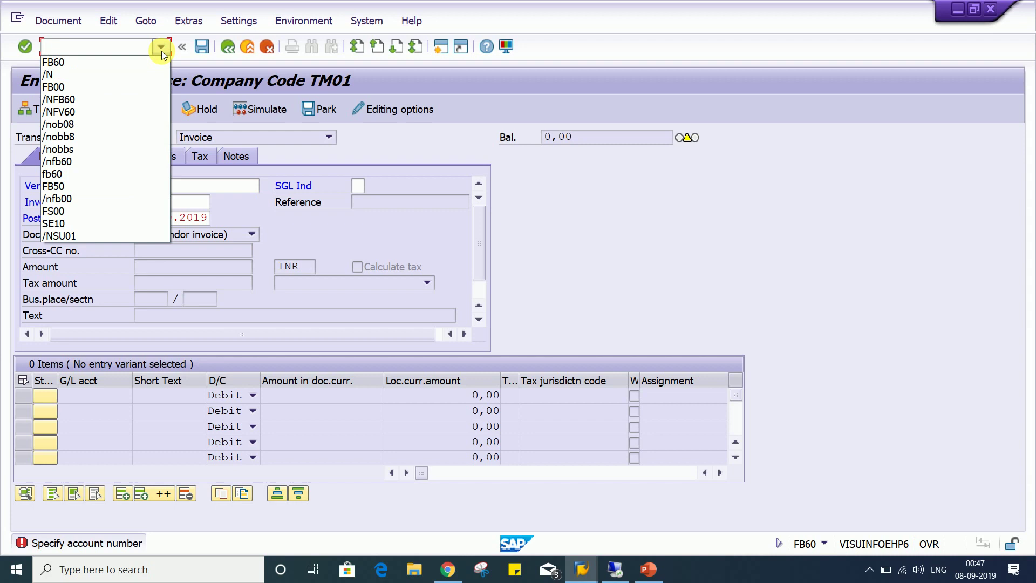
click(129, 60)
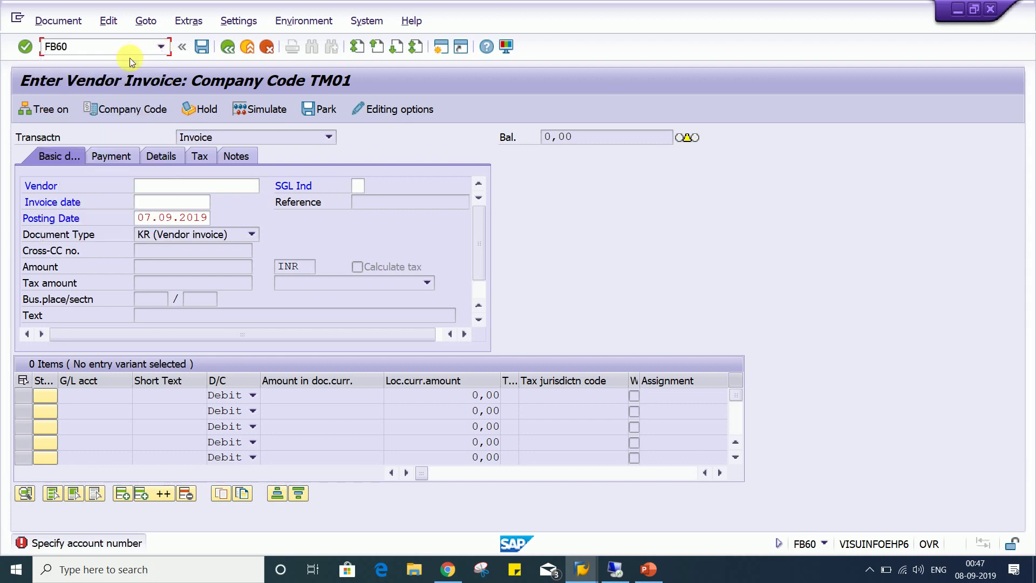
text(/N)
key(Return)
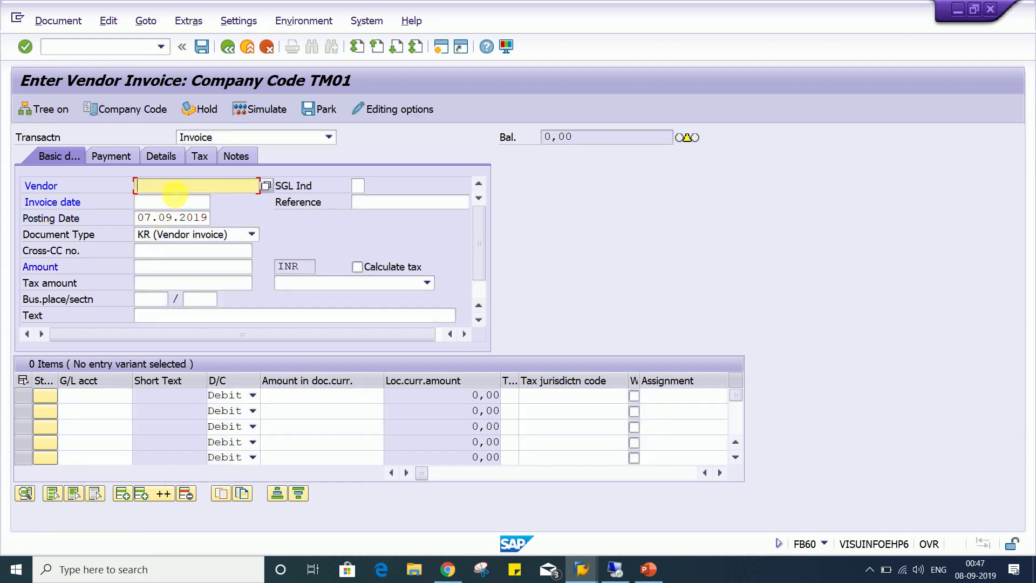
Fill in vendor 100382 and date 07.09.2019, then try editing the INR currency field
click(176, 194)
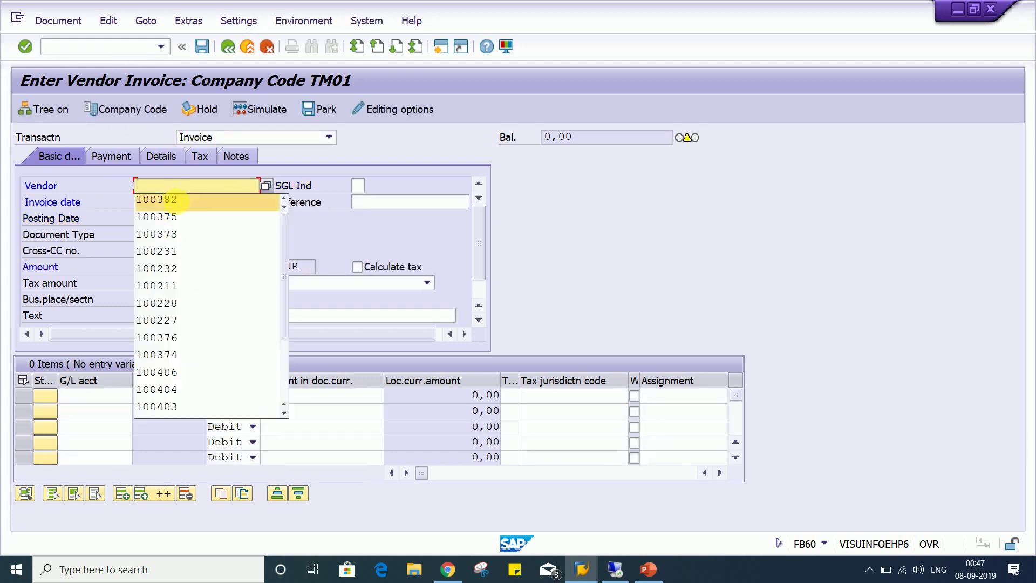
click(168, 199)
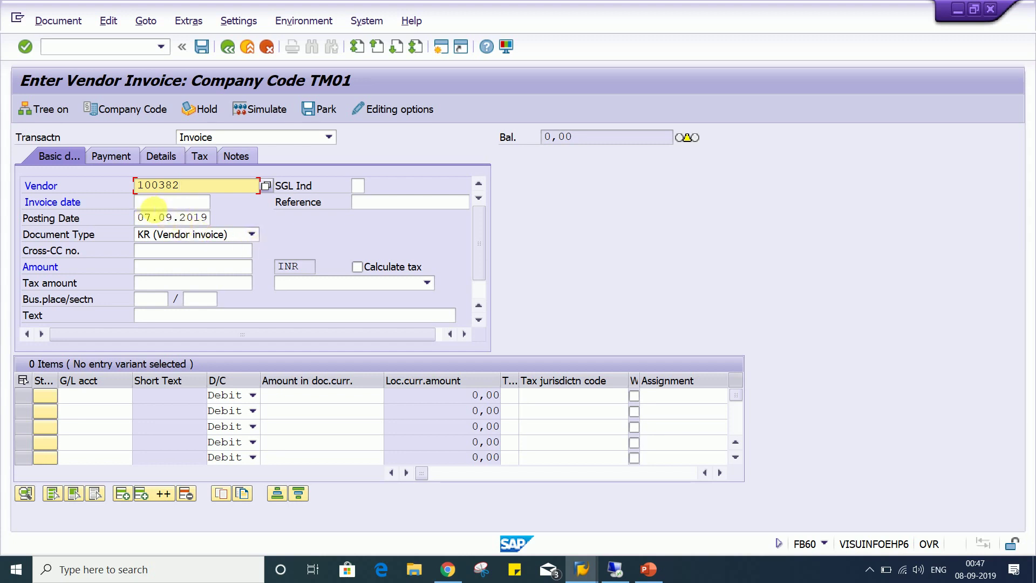
click(153, 204)
click(170, 218)
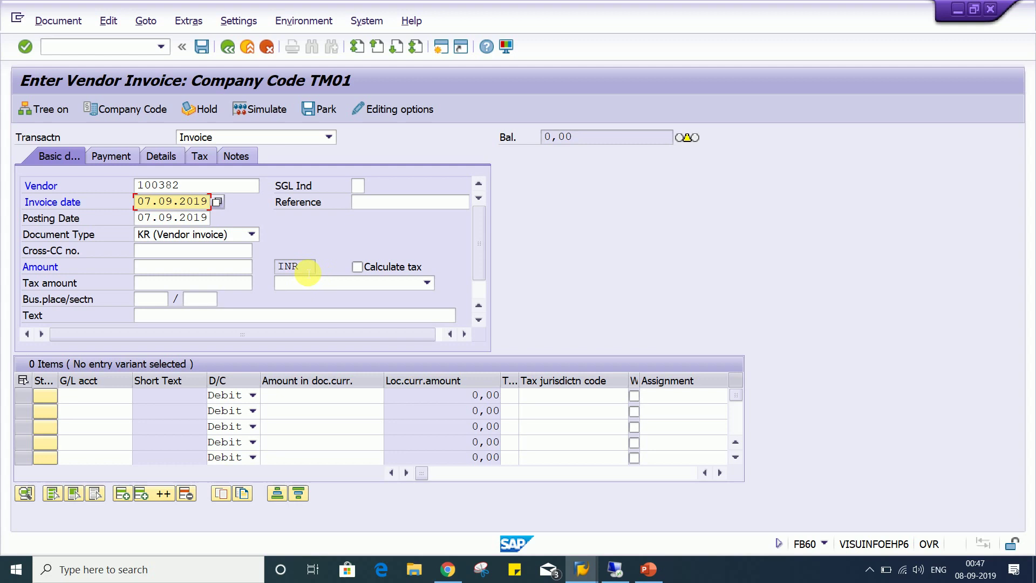
double_click(305, 267)
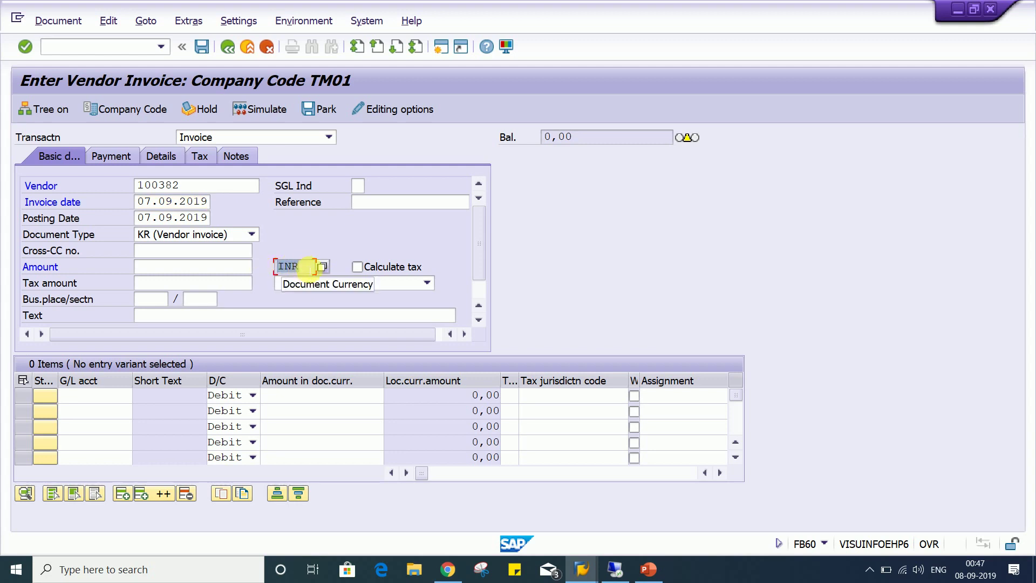
click(305, 267)
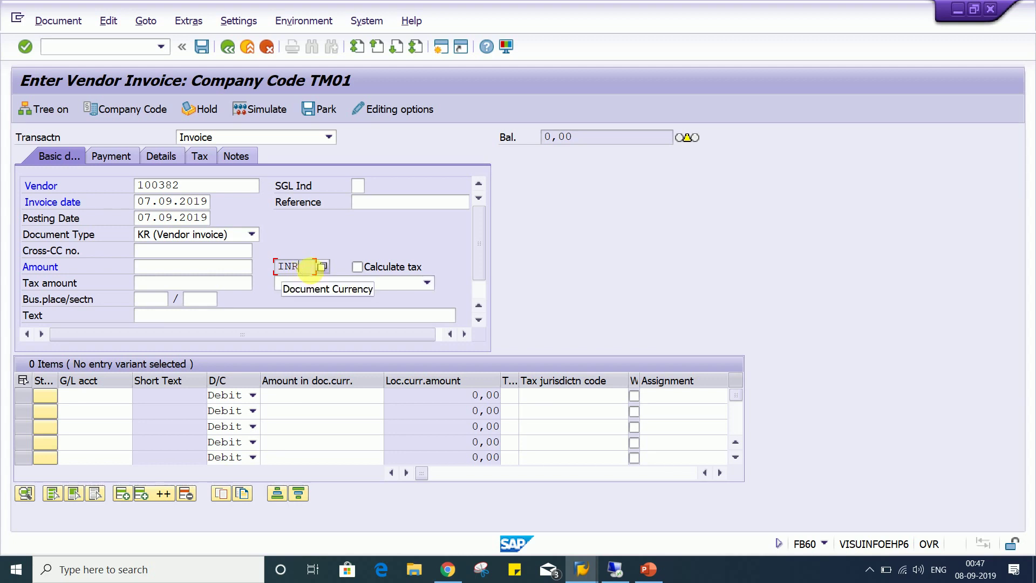
double_click(281, 269)
click(305, 267)
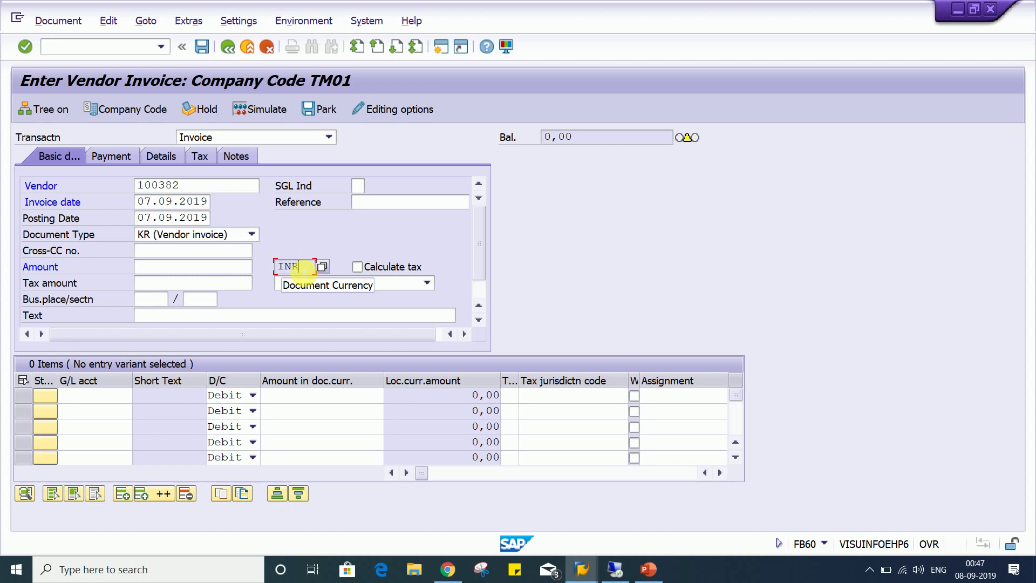
Enter amount 1000 with a 1000 line on G/L 4000, validate, then open a new session
click(178, 267)
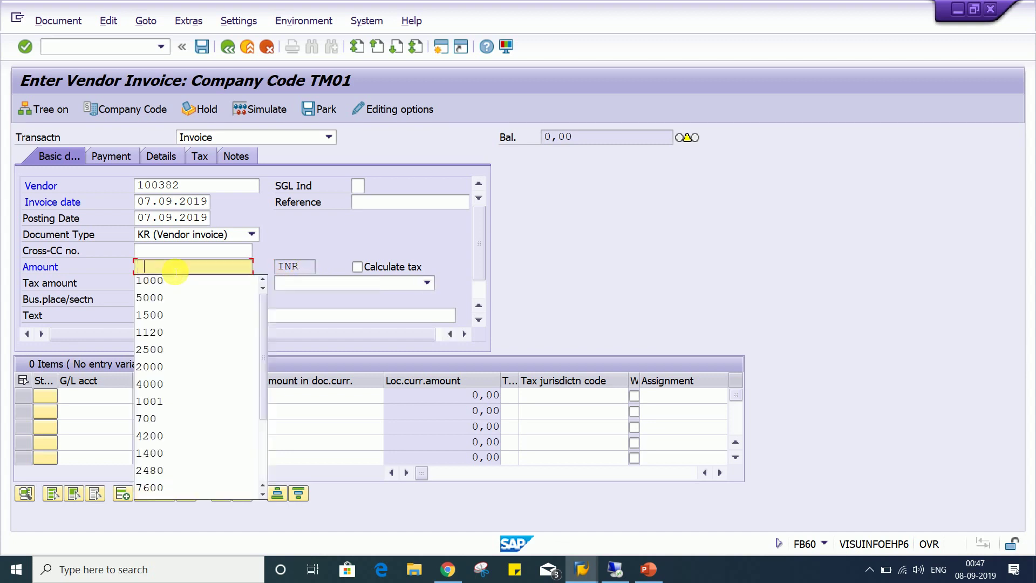
click(173, 280)
click(95, 395)
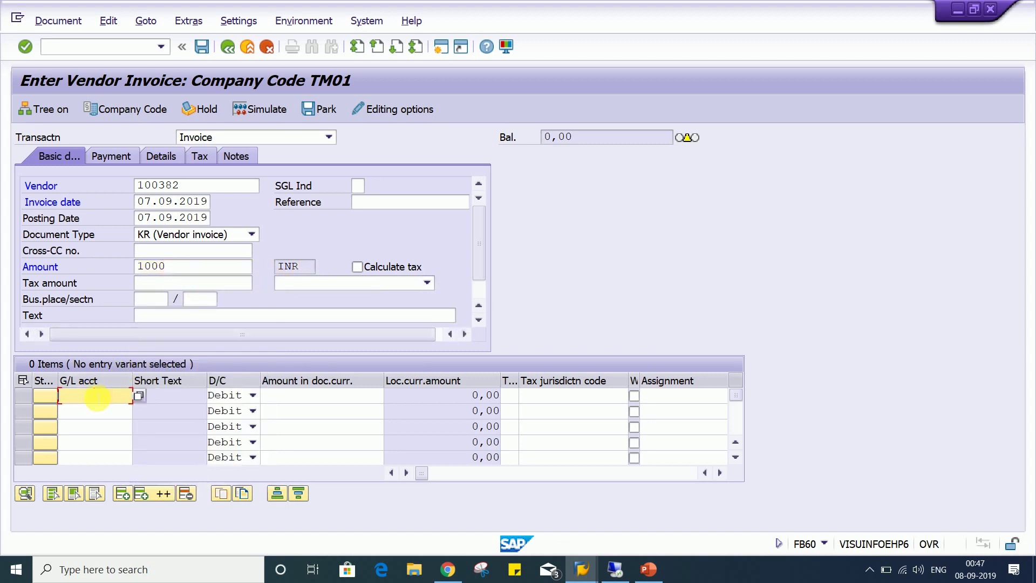
click(81, 204)
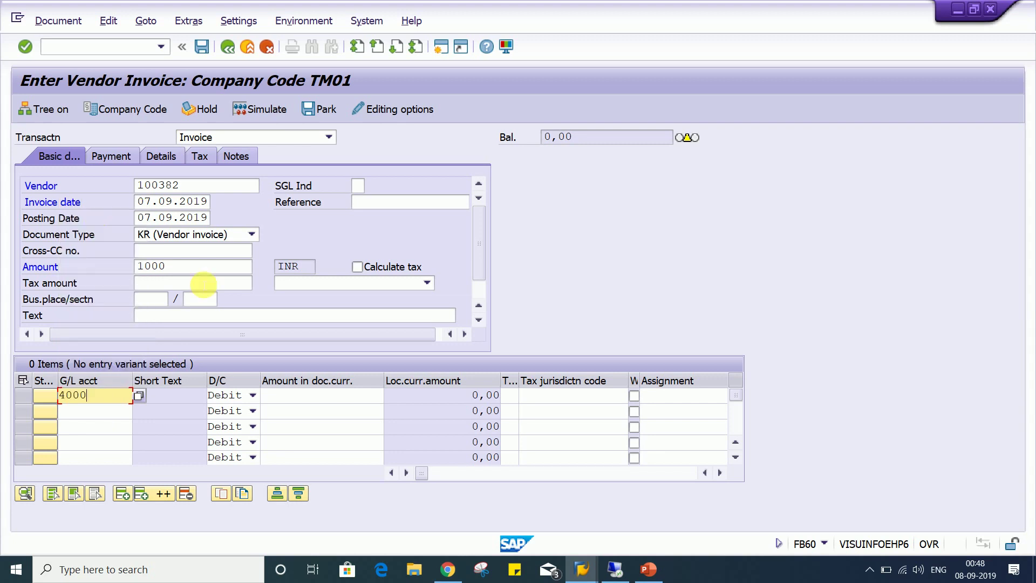
click(350, 398)
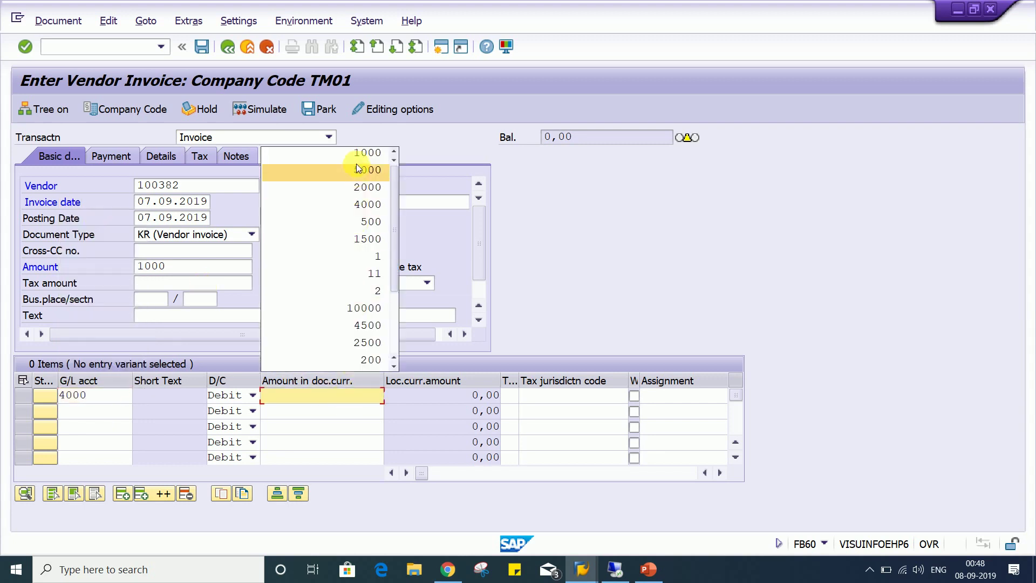
click(360, 161)
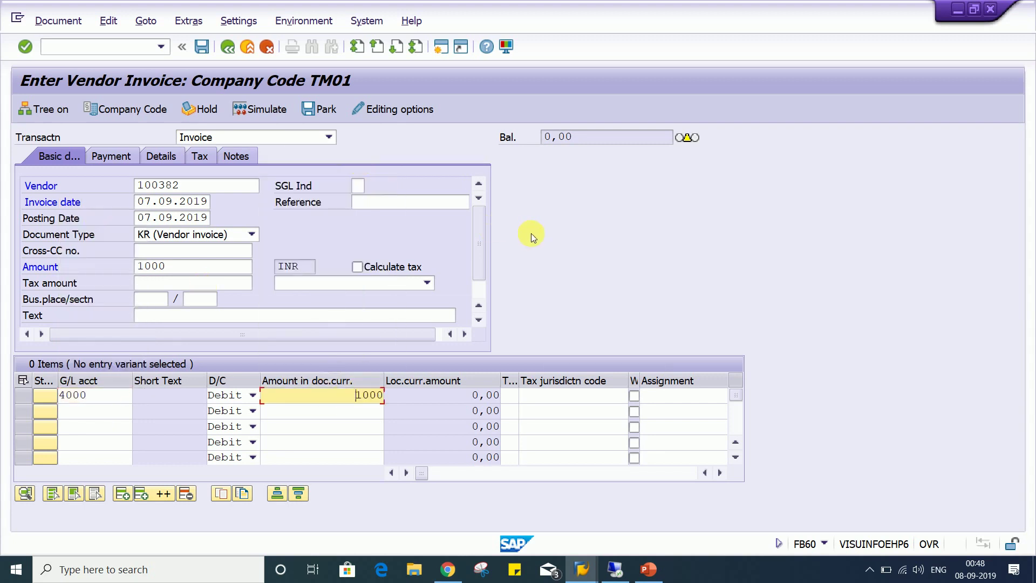
key(Return)
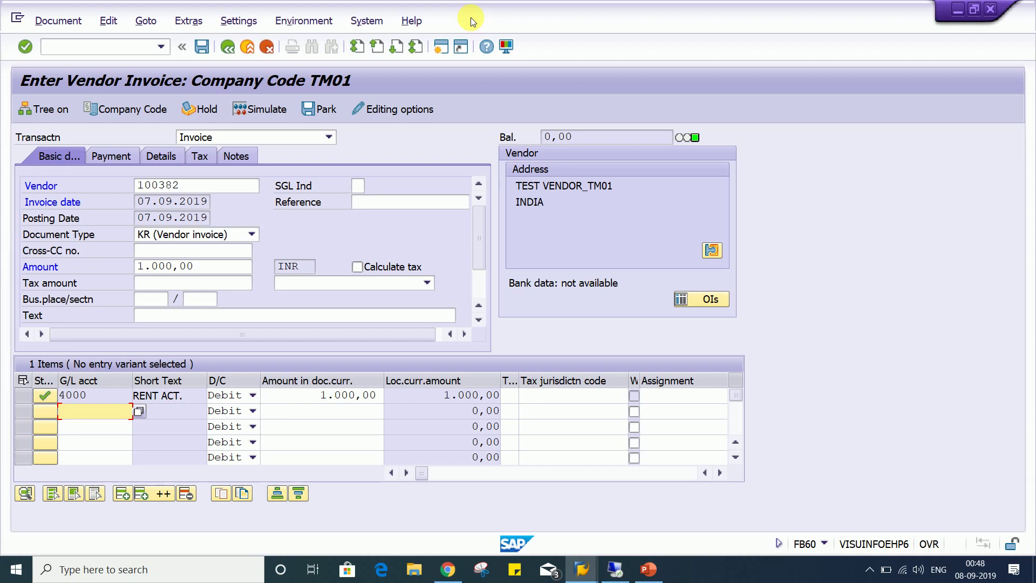
click(442, 47)
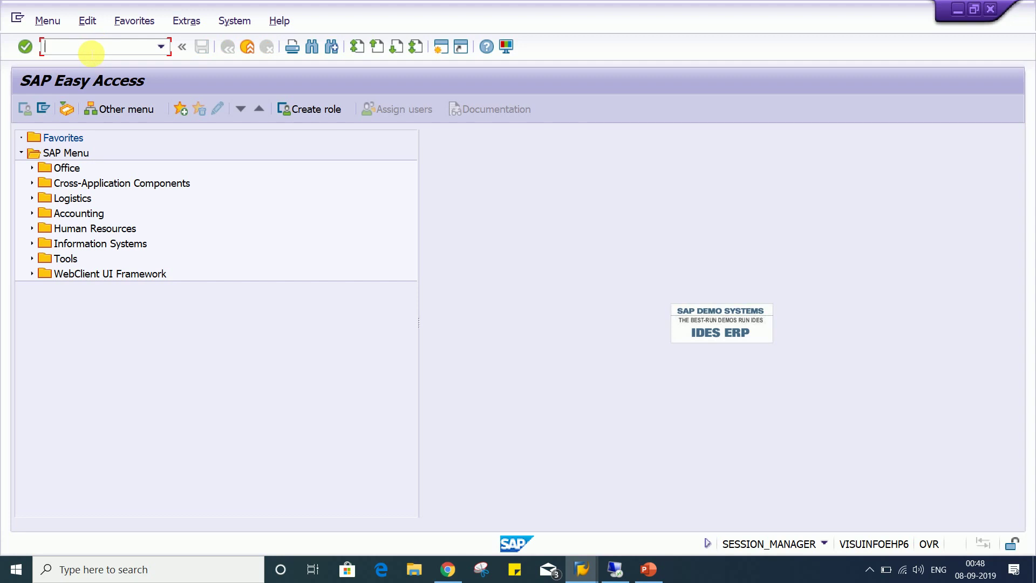
Check in FB00 that 'Documents only in local currency' is ticked, then return to the invoice window
text(FB00)
key(Return)
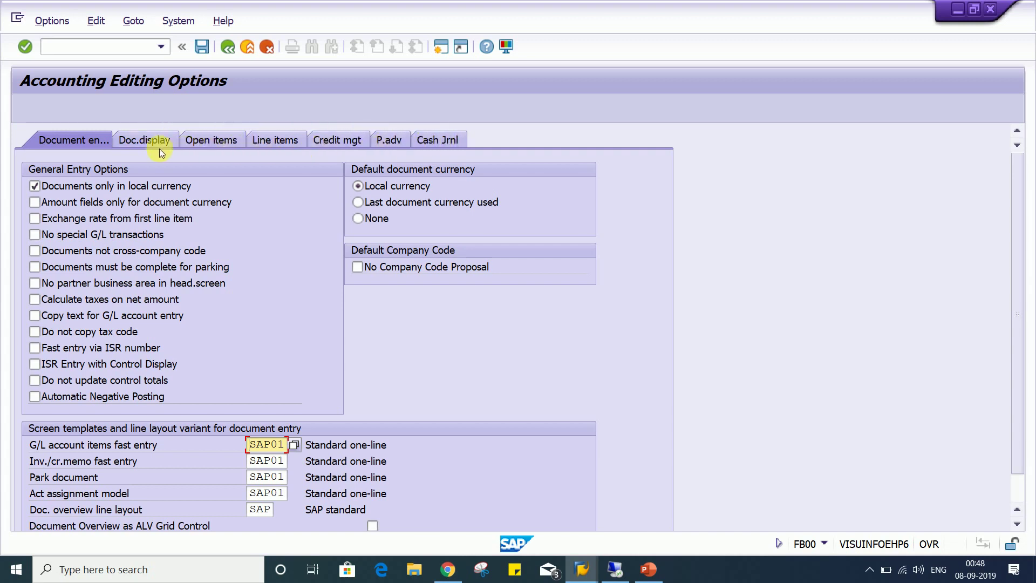
click(132, 139)
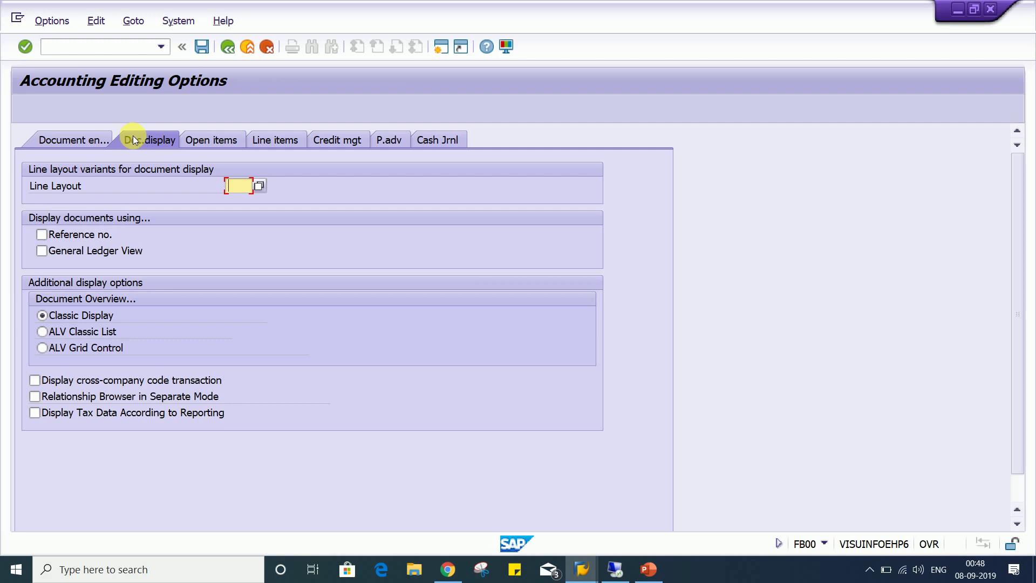
click(80, 140)
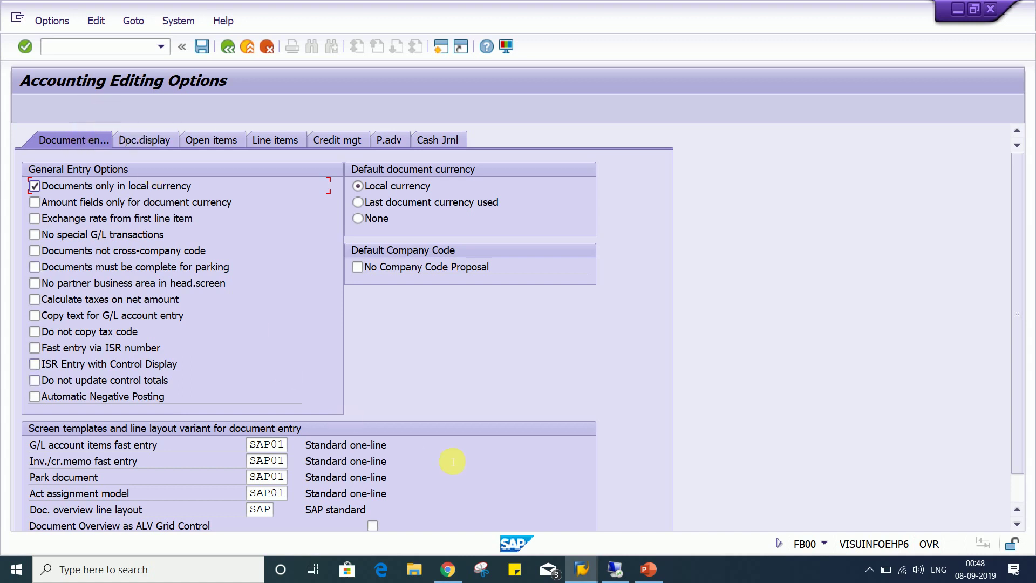
click(582, 568)
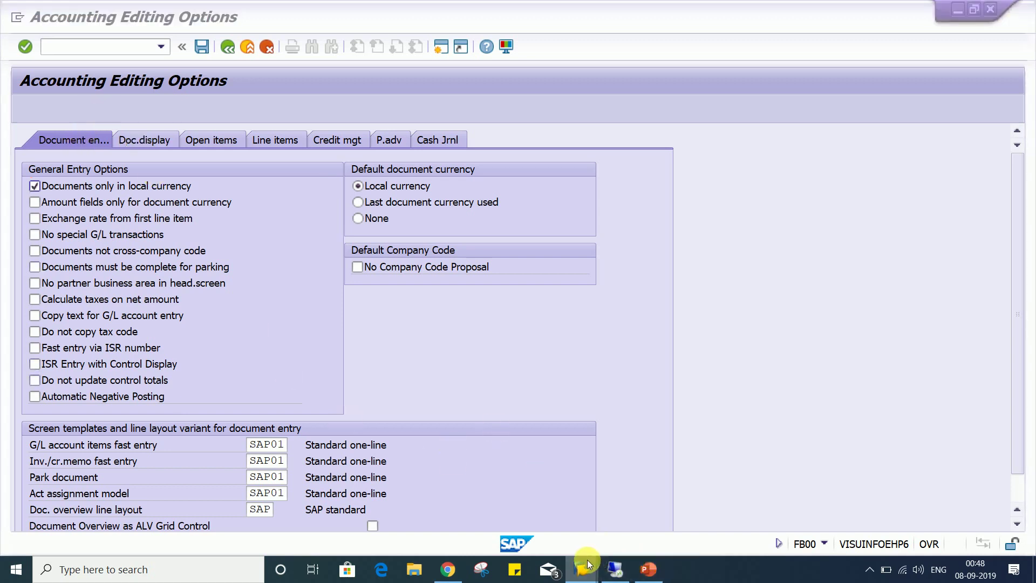
click(518, 517)
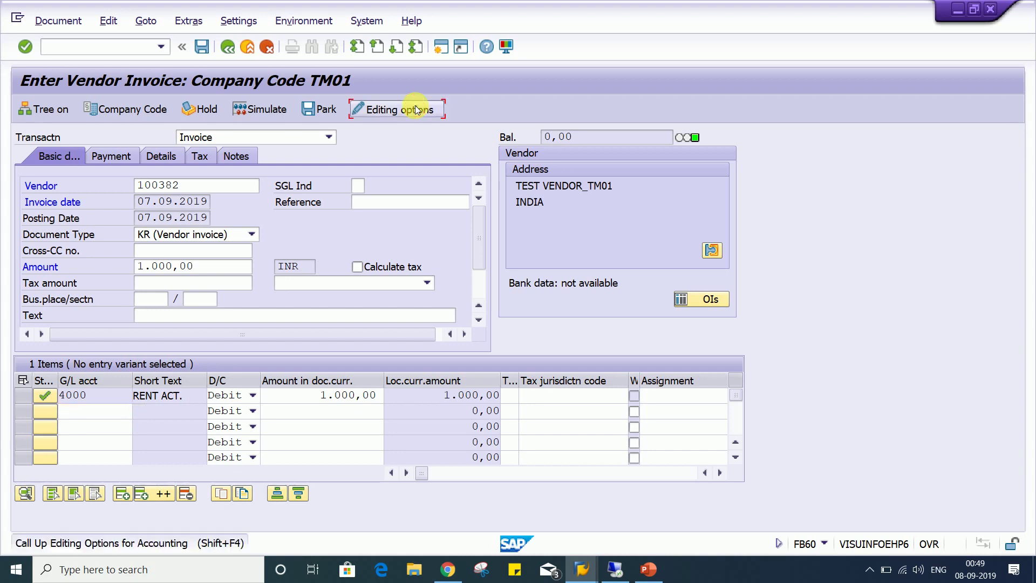
Open Editing options from the FB60 invoice and go back so the new settings take effect
click(417, 110)
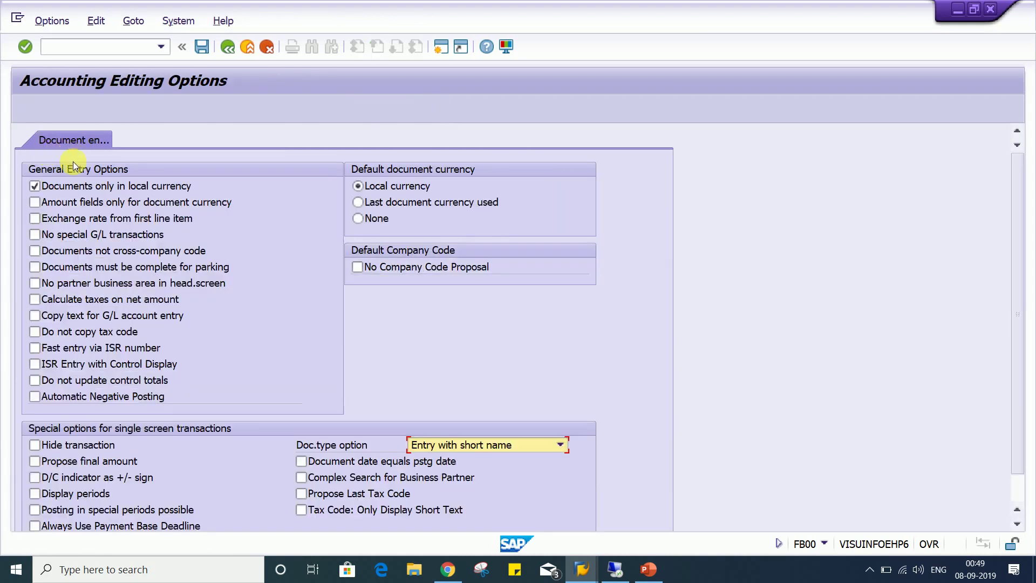
click(227, 50)
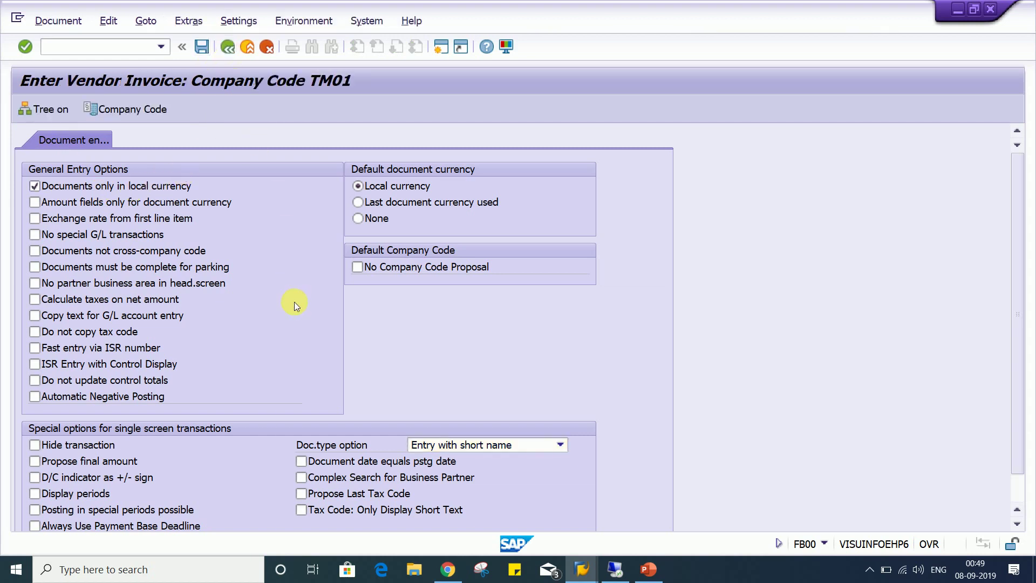